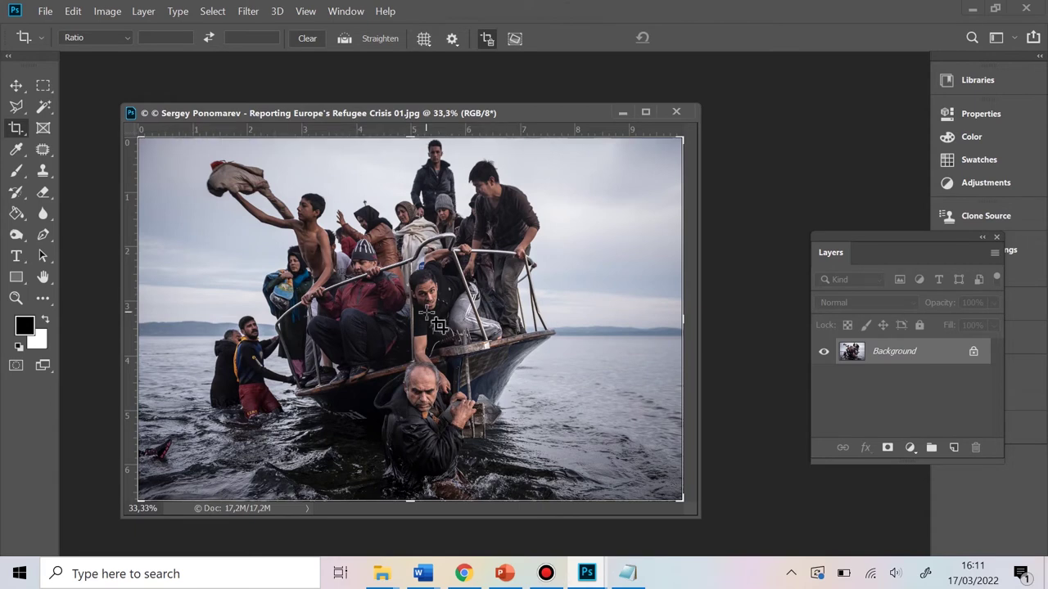
- Open the File Info dialog for the Refugees01 photo from the File menu
{"action": "right_click", "coordinate": [540, 116]}
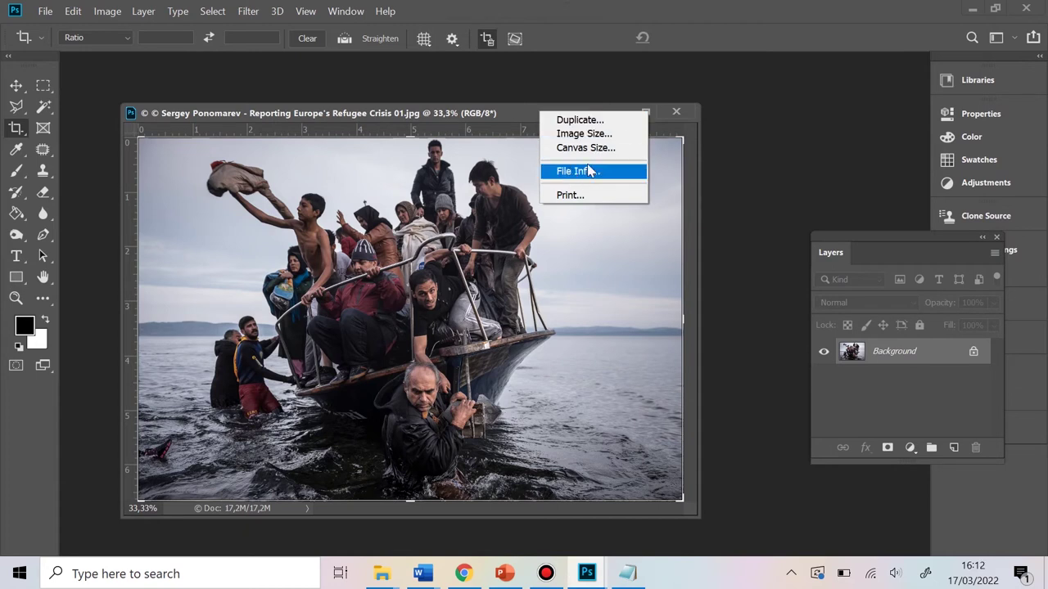
{"action": "left_click", "coordinate": [767, 131]}
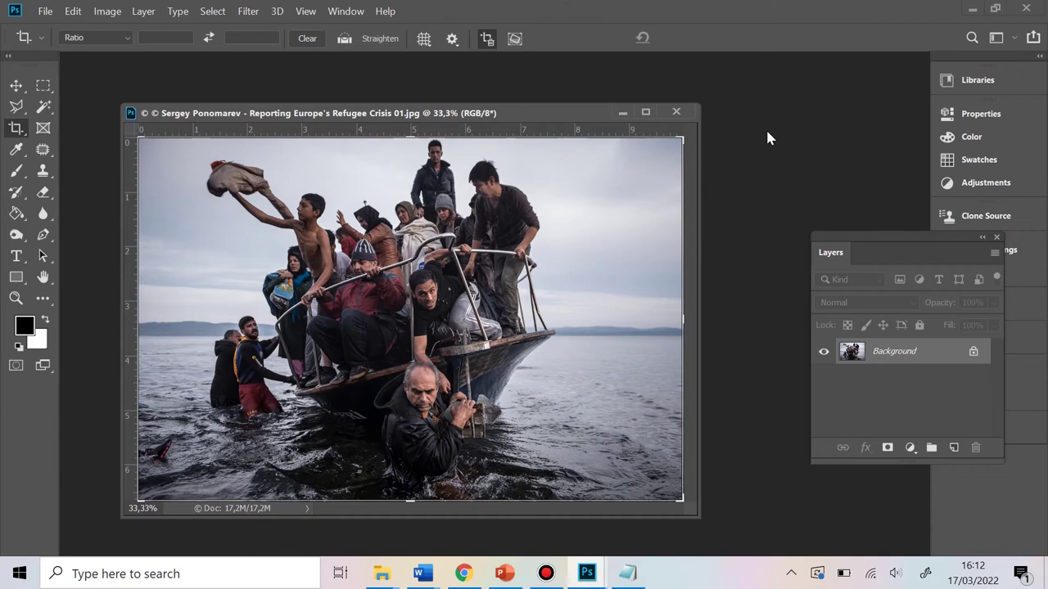
{"action": "left_click", "coordinate": [43, 12]}
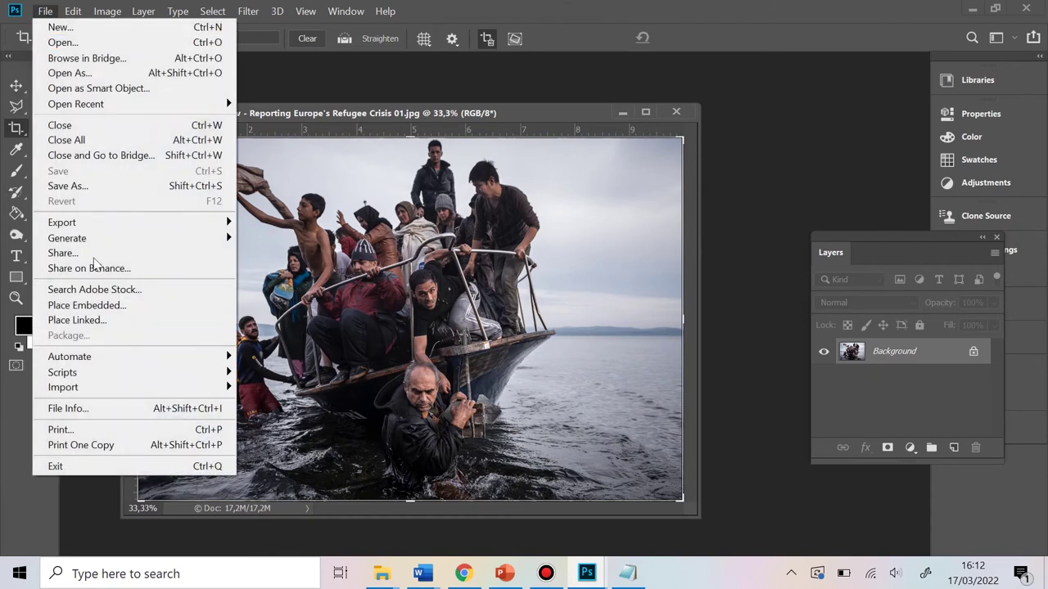
{"action": "left_click", "coordinate": [82, 408]}
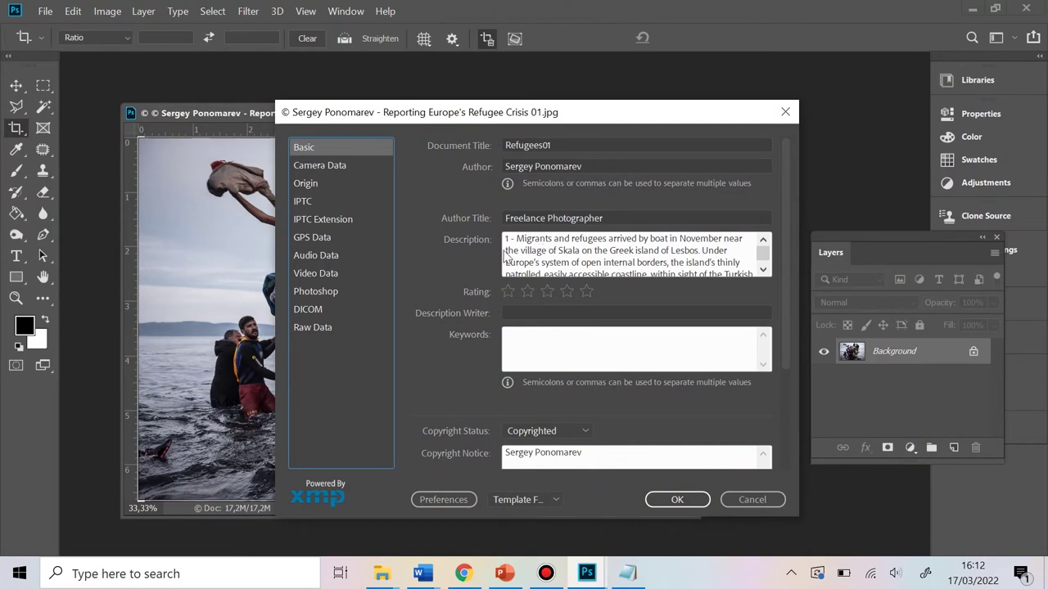
{"action": "scroll", "coordinate": [767, 267], "scroll_direction": "down", "scroll_amount": 2}
{"action": "scroll", "coordinate": [767, 267], "scroll_direction": "up", "scroll_amount": 2}
{"action": "left_click", "coordinate": [586, 433]}
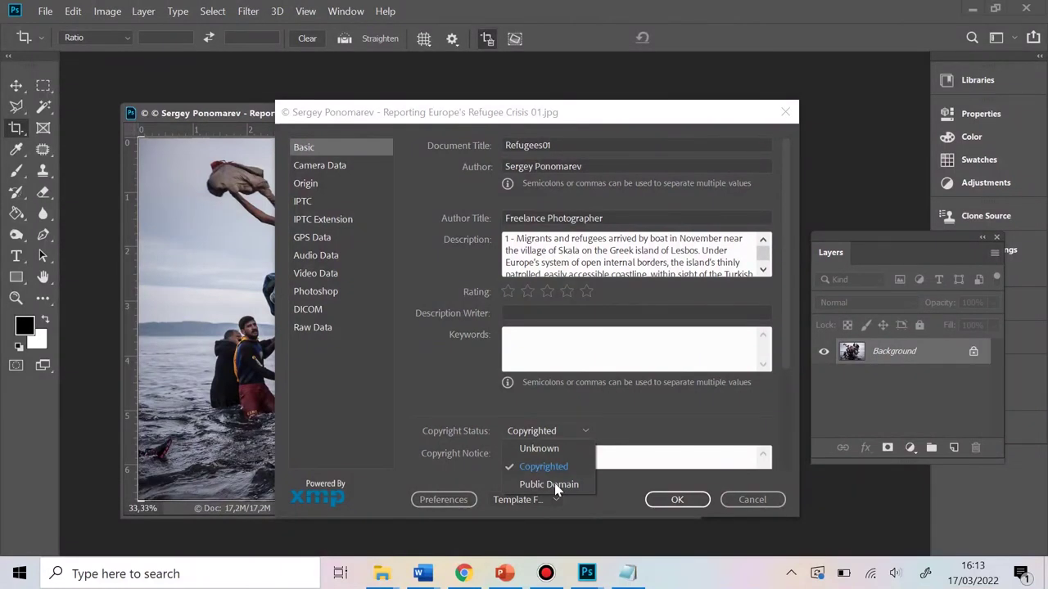
{"action": "left_click", "coordinate": [622, 409]}
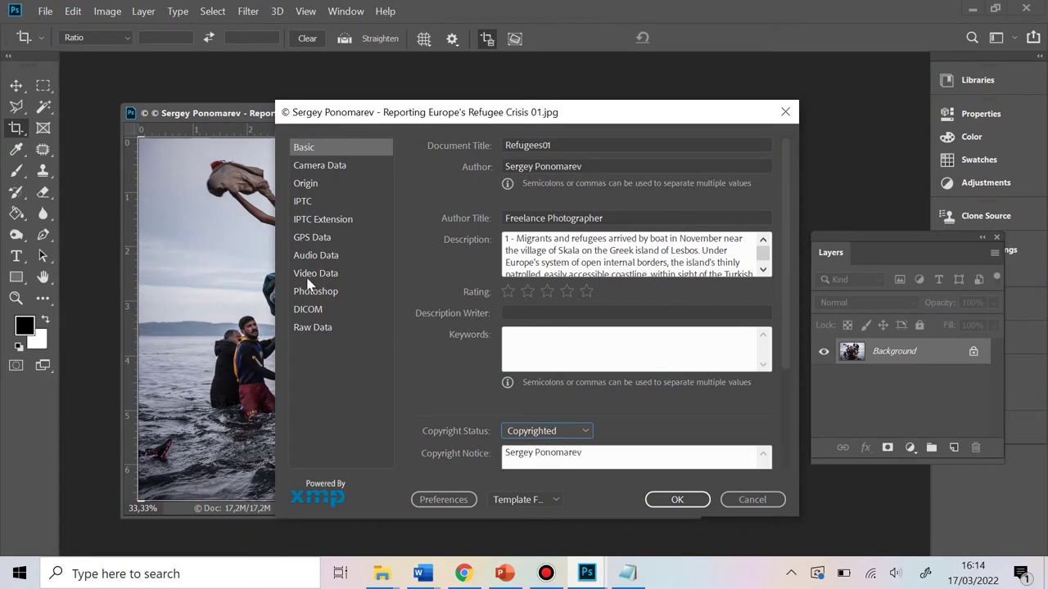
{"action": "left_click", "coordinate": [315, 185]}
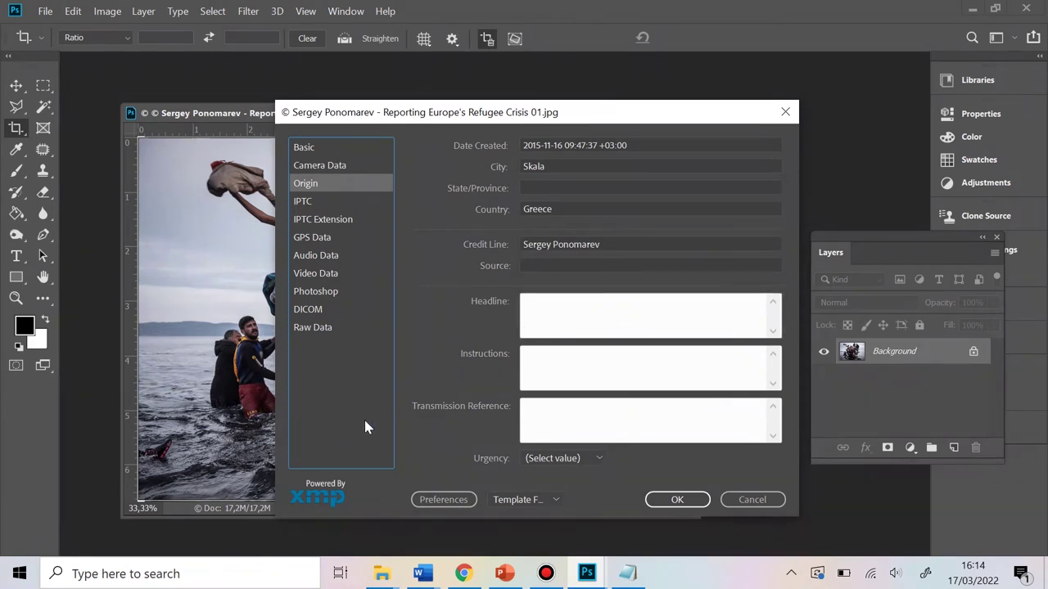
{"action": "left_click", "coordinate": [325, 149]}
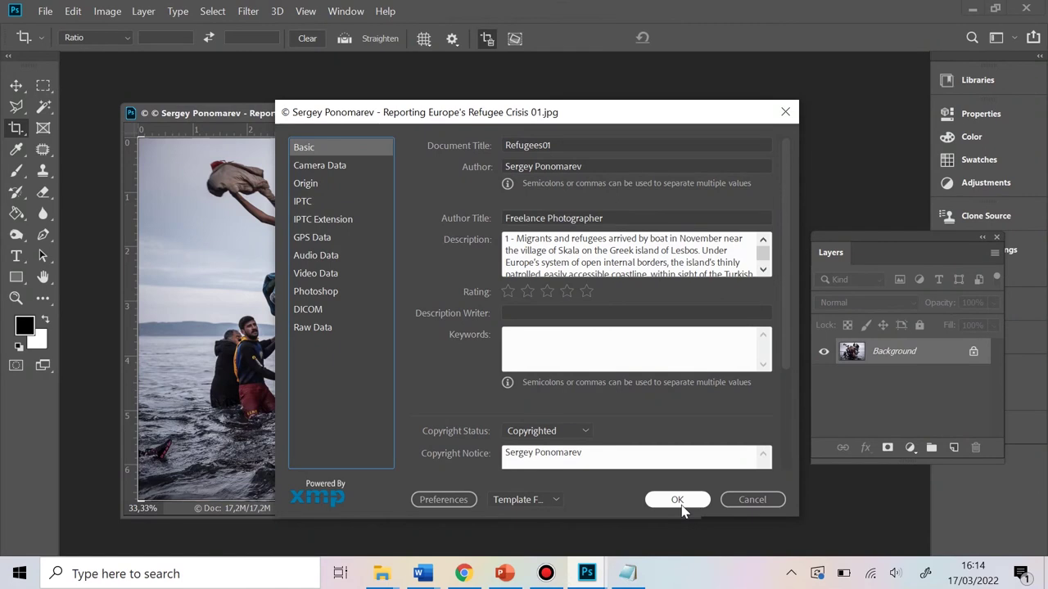
- Close File Info and the refugee photo, then open IMG_9956.JPG
{"action": "left_click", "coordinate": [763, 501]}
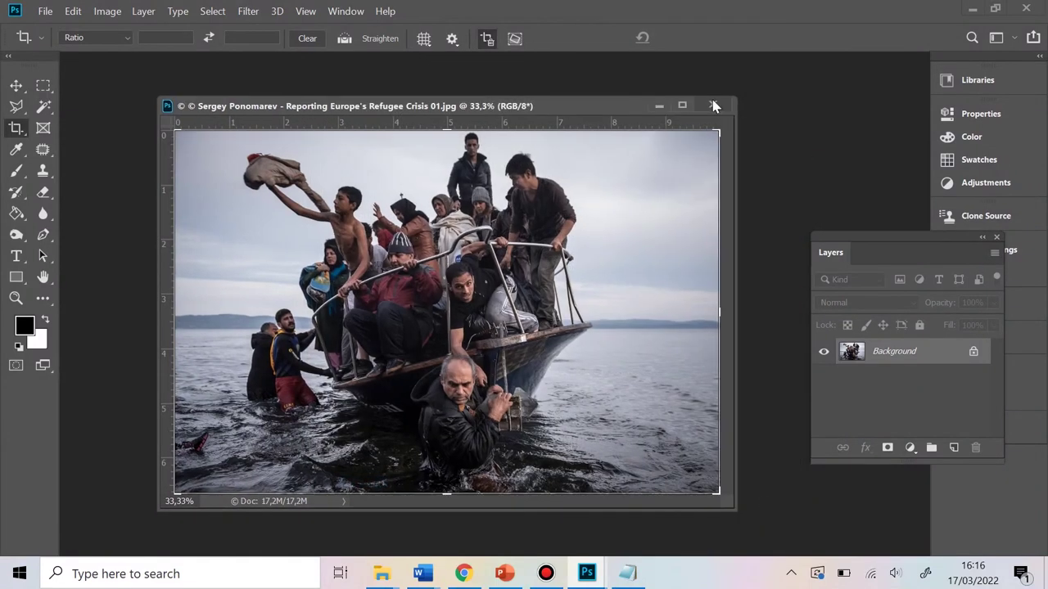
{"action": "left_click", "coordinate": [712, 105]}
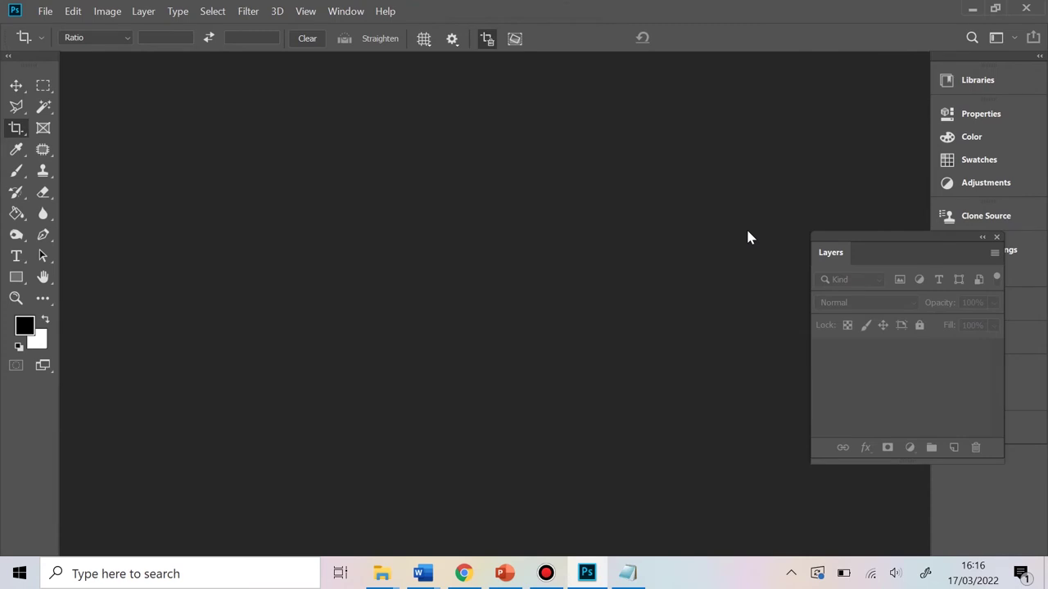
{"action": "left_click", "coordinate": [45, 11]}
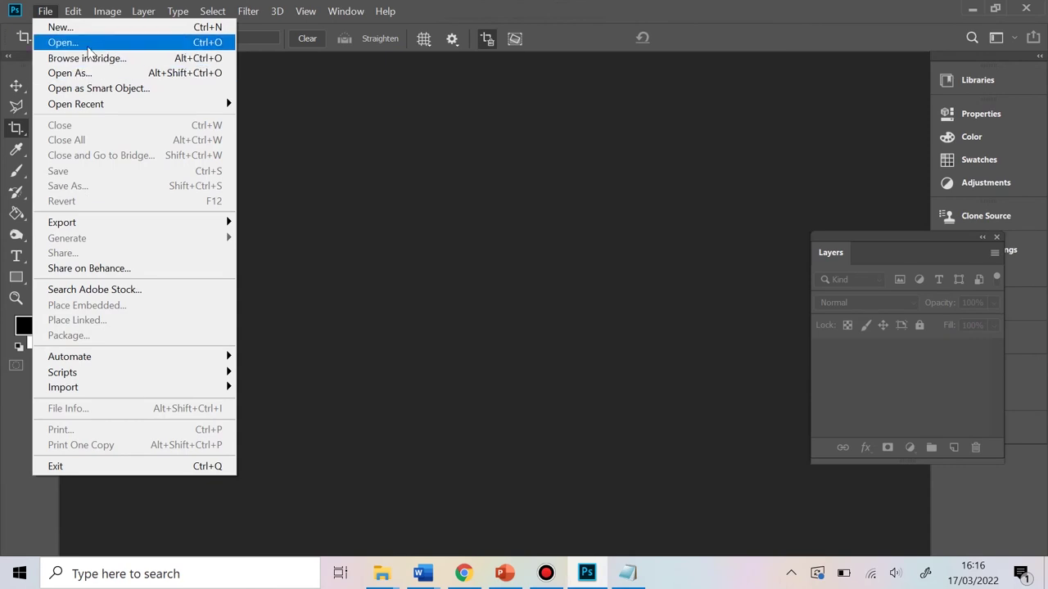
{"action": "left_click", "coordinate": [88, 45]}
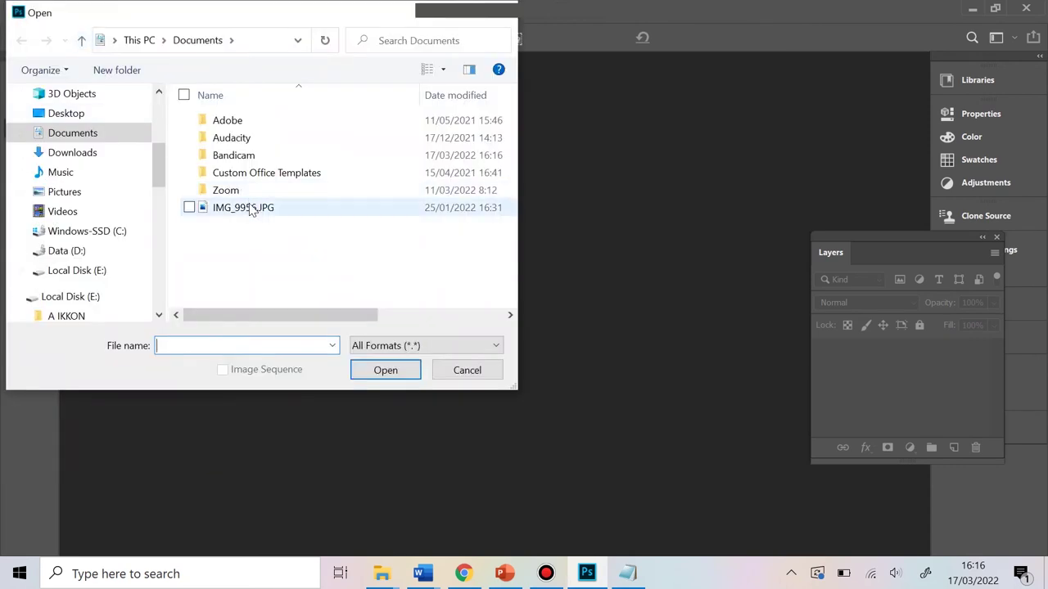
{"action": "left_click", "coordinate": [251, 208]}
{"action": "left_click", "coordinate": [383, 374]}
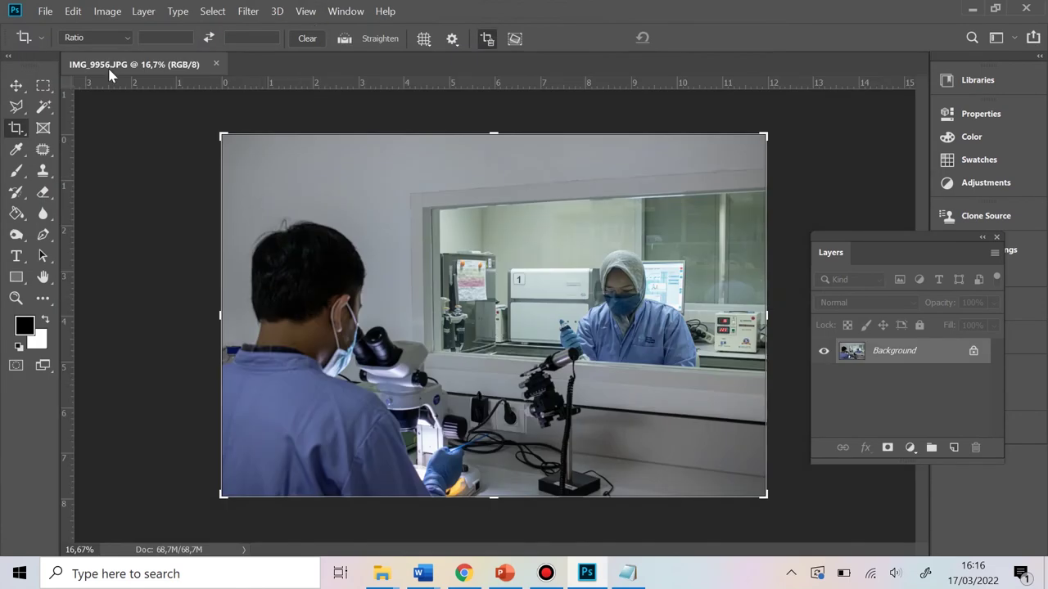
- Float the lab photo in its own window and open its File Info Origin fields
{"action": "left_click_drag", "start_coordinate": [109, 66], "coordinate": [131, 96]}
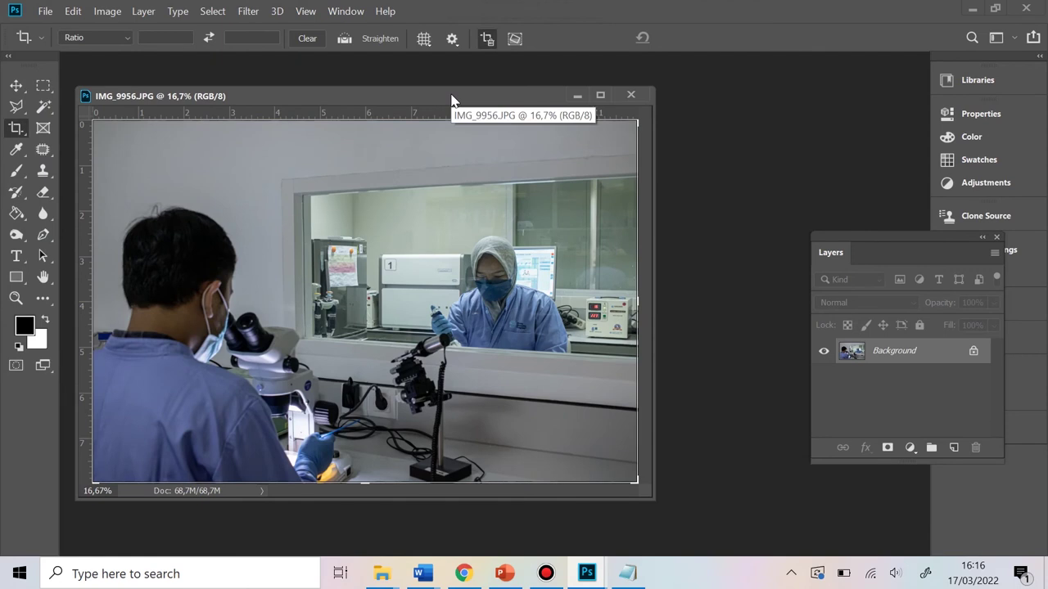
{"action": "right_click", "coordinate": [451, 100]}
{"action": "left_click", "coordinate": [491, 155]}
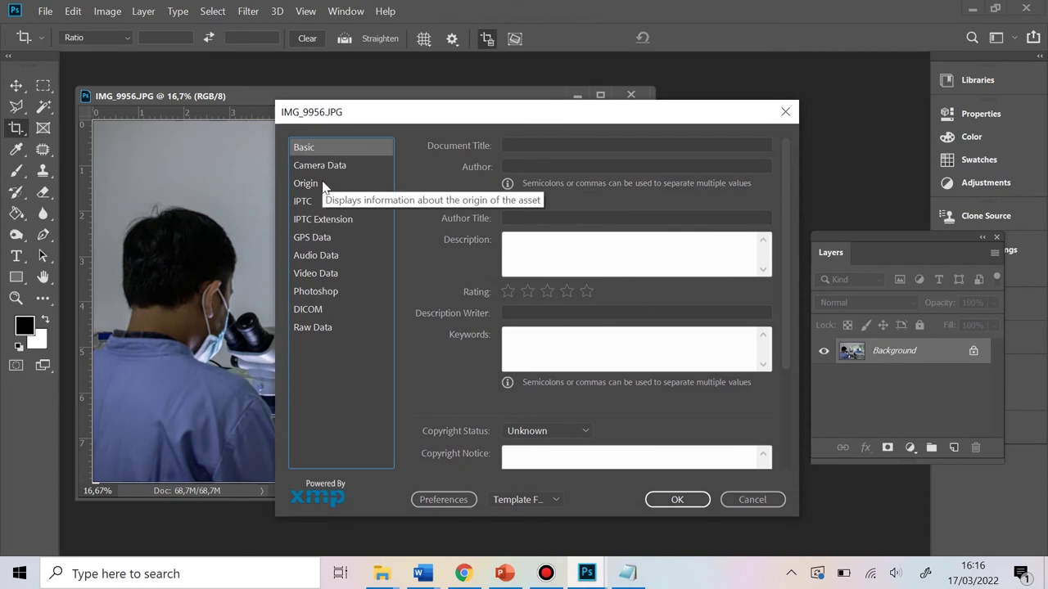
{"action": "left_click", "coordinate": [322, 183]}
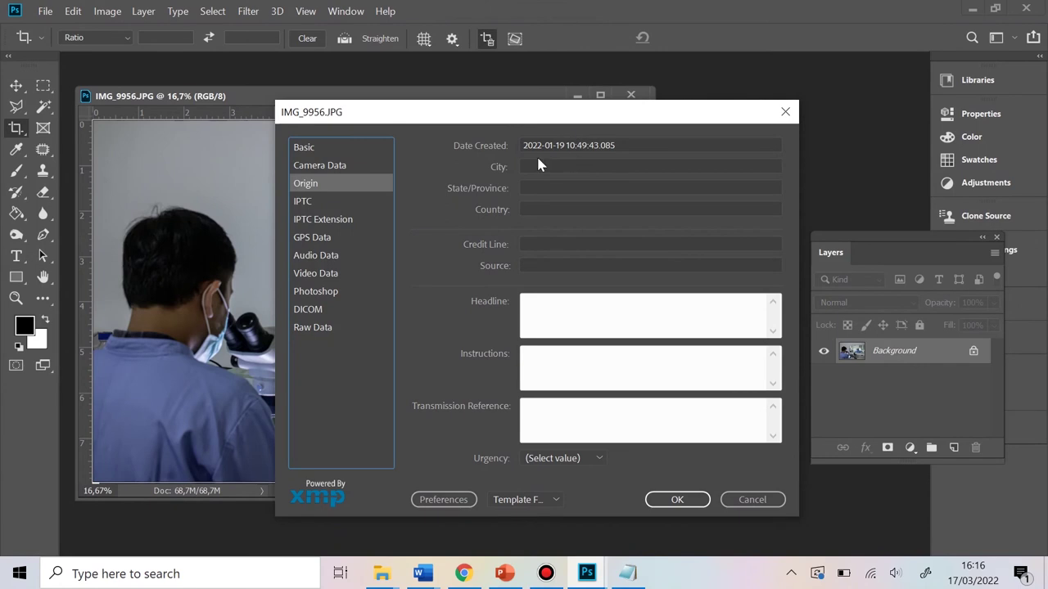
- Set origin city Sleman, province Yogyakarta, country Indonesia, and the photographer's name as credit line
{"action": "left_click", "coordinate": [558, 166]}
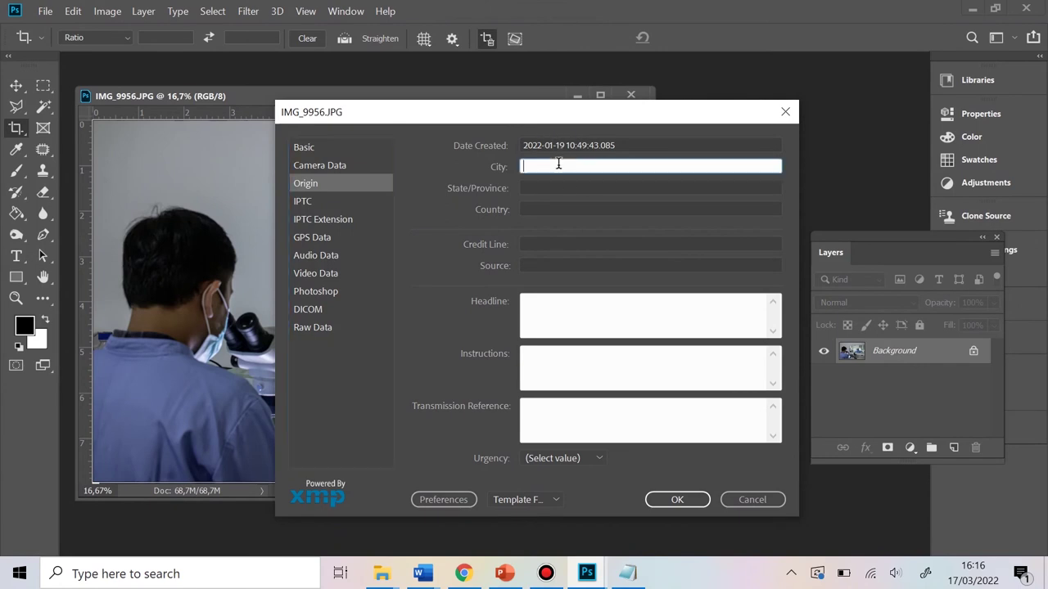
{"action": "type", "text": "S"}
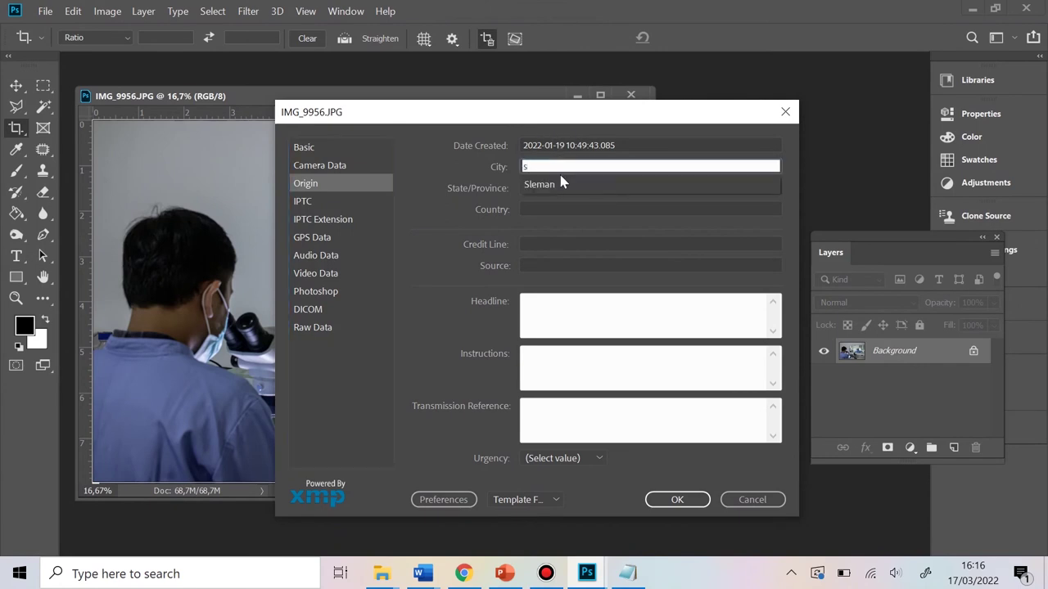
{"action": "left_click", "coordinate": [566, 186]}
{"action": "left_click", "coordinate": [569, 188]}
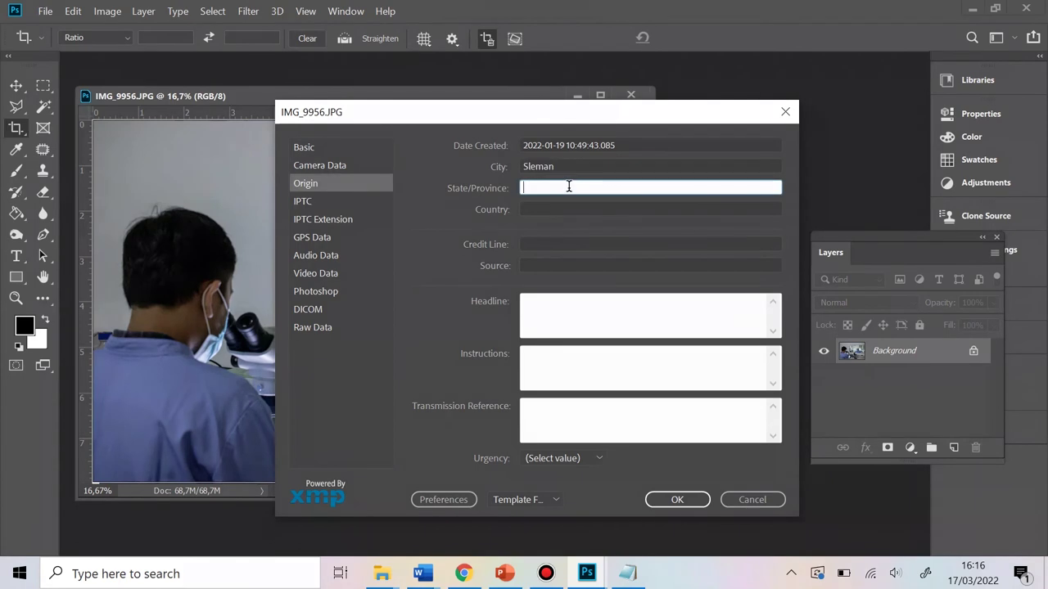
{"action": "type", "text": "Y"}
{"action": "left_click", "coordinate": [573, 206]}
{"action": "left_click", "coordinate": [573, 211]}
{"action": "type", "text": "in"}
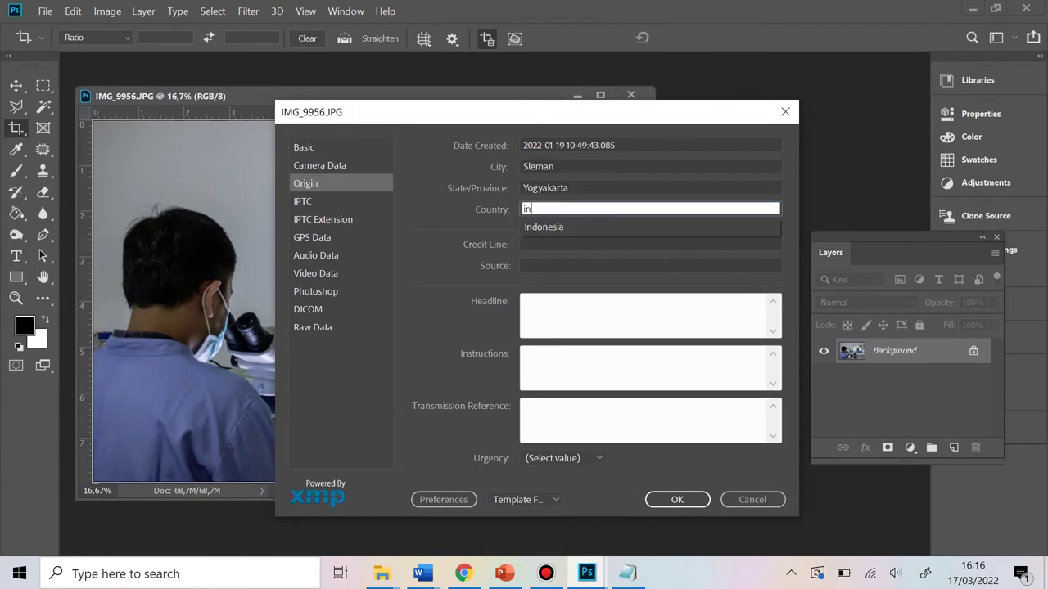
{"action": "left_click", "coordinate": [574, 227]}
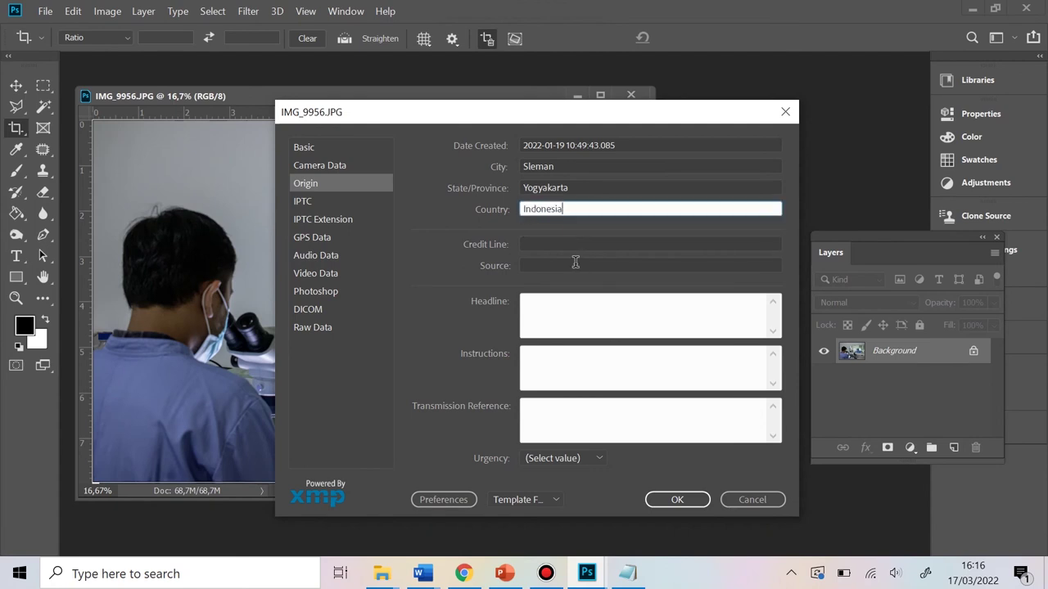
{"action": "left_click", "coordinate": [569, 244]}
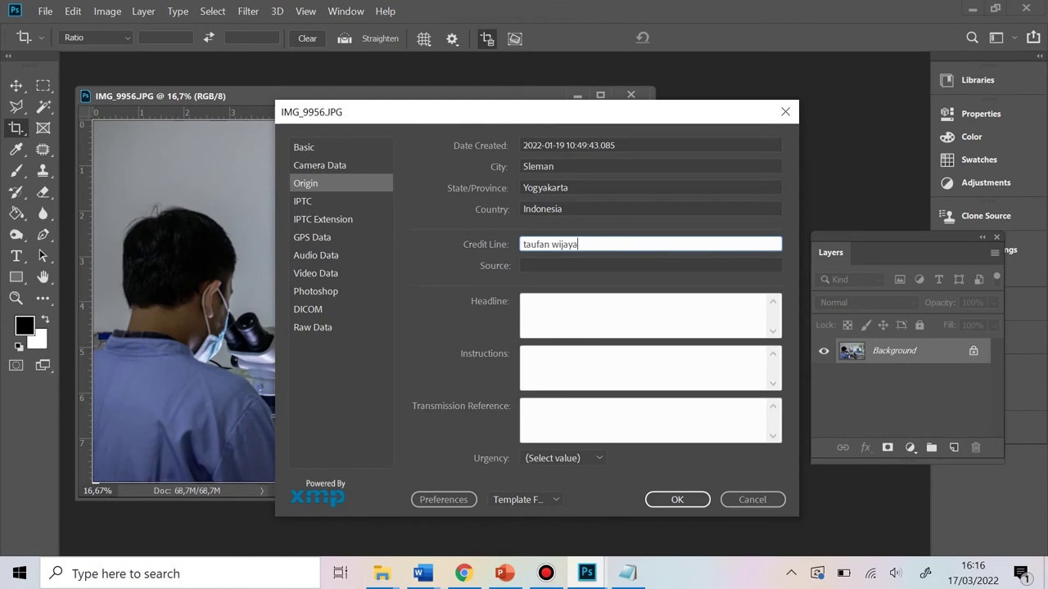
- Enter the headline 'uji nyamuk' and return to the Basic document title field
{"action": "left_click", "coordinate": [558, 313]}
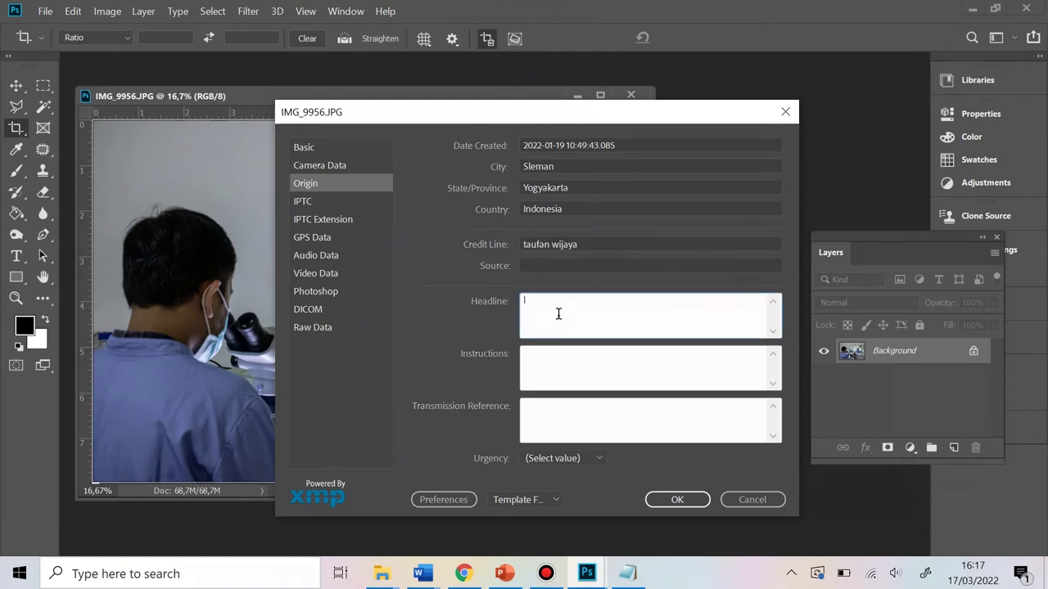
{"action": "type", "text": "Te"}
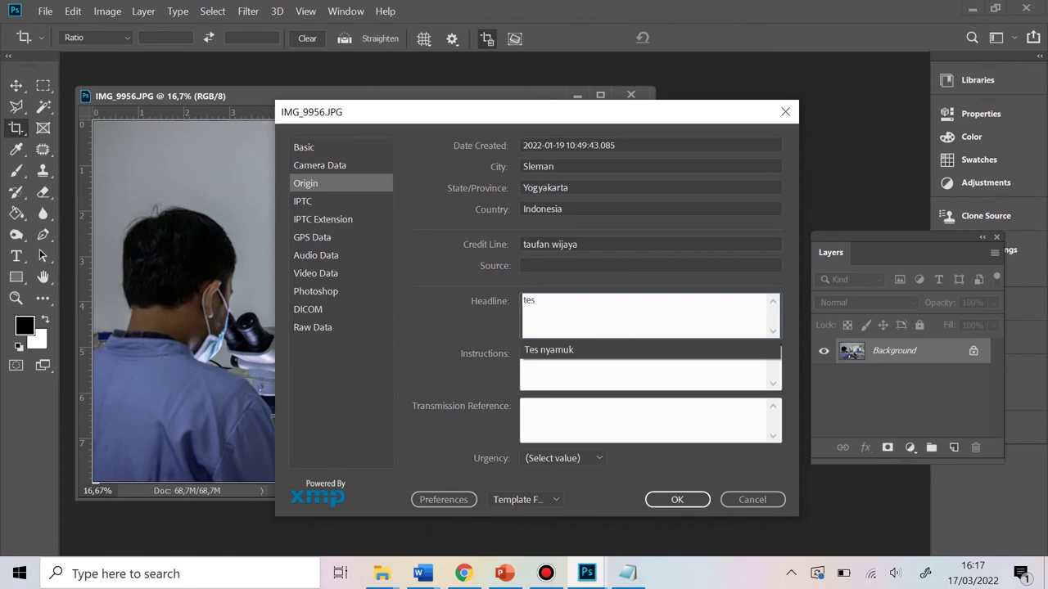
{"action": "key", "text": "BackSpace"}
{"action": "key", "text": "BackSpace"}
{"action": "type", "text": "uji nyamuk"}
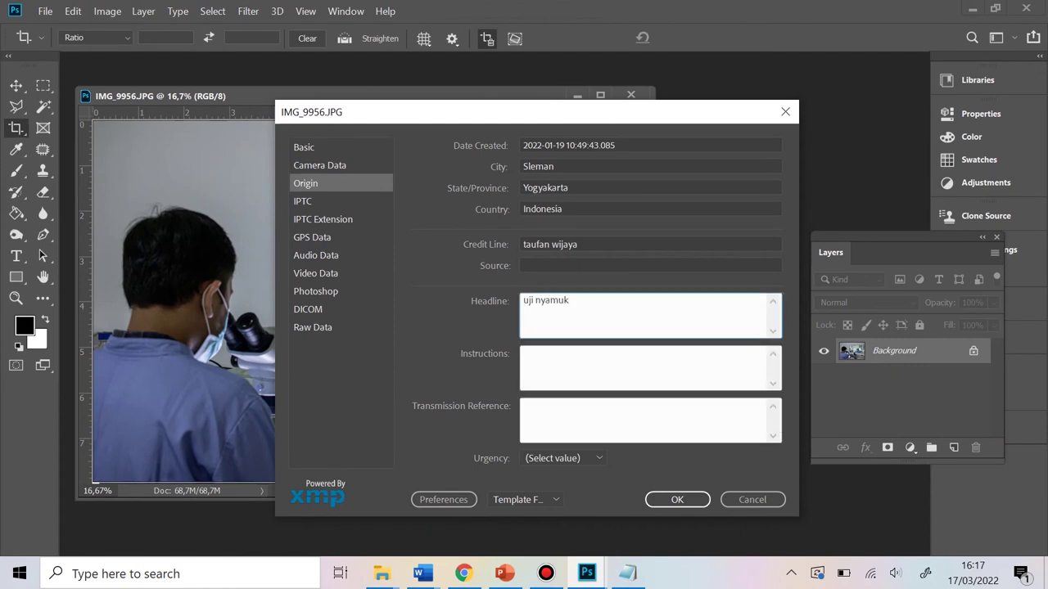
{"action": "left_click", "coordinate": [328, 149]}
{"action": "left_click", "coordinate": [553, 146]}
- Set document title 'uji nyamuk', the suggested author name, and author title STR
{"action": "type", "text": "uji nyamuk"}
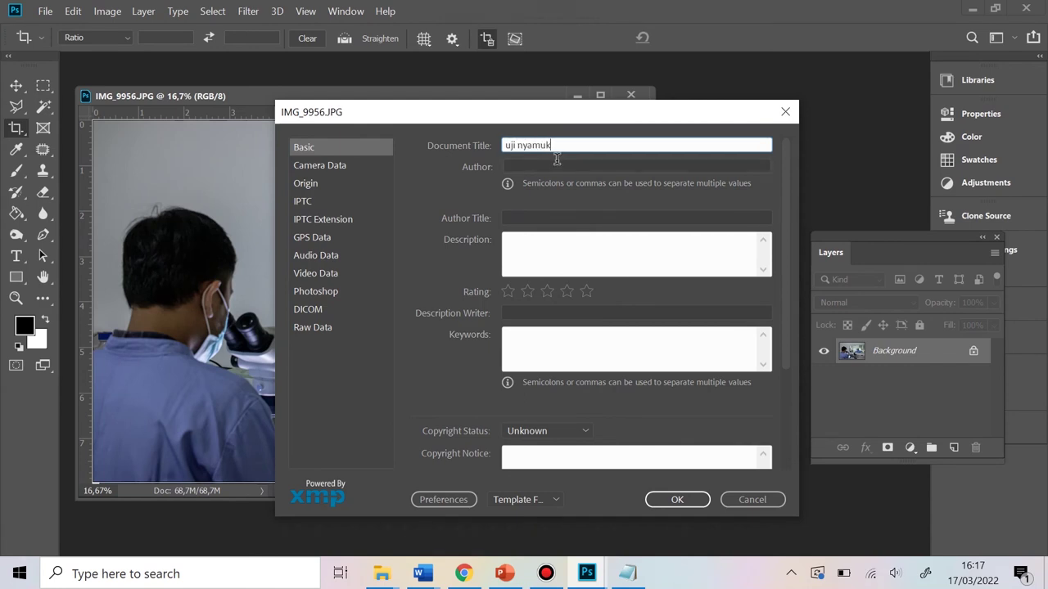
{"action": "left_click", "coordinate": [558, 166]}
{"action": "left_click", "coordinate": [563, 178]}
{"action": "left_click", "coordinate": [570, 220]}
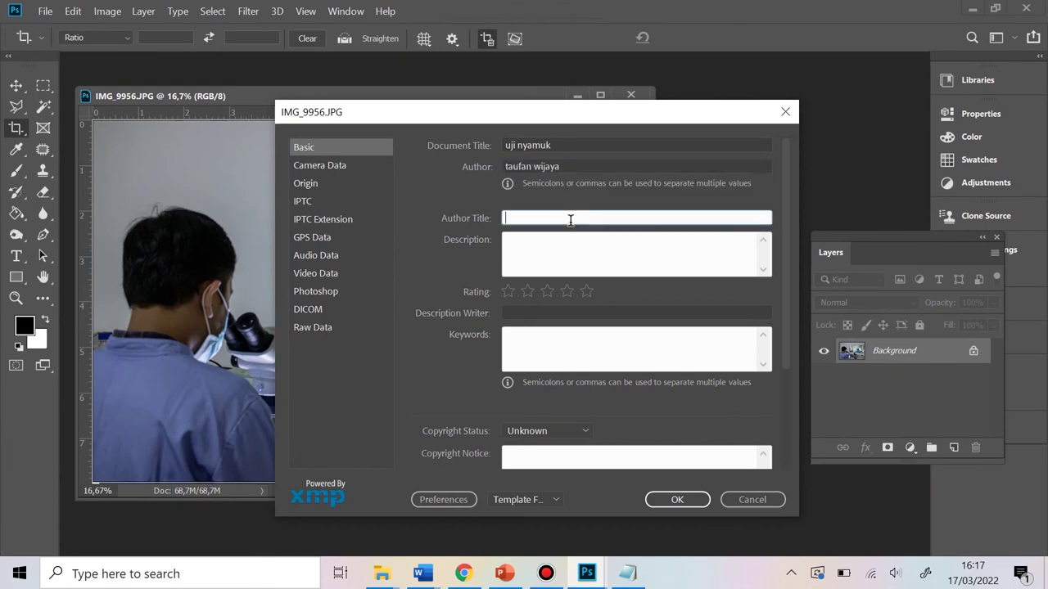
{"action": "type", "text": "str"}
{"action": "left_click", "coordinate": [568, 236]}
- Add a description starting 'Petugas lab' and keywords 'nyamuk, demam berdarah'
{"action": "left_click", "coordinate": [580, 255]}
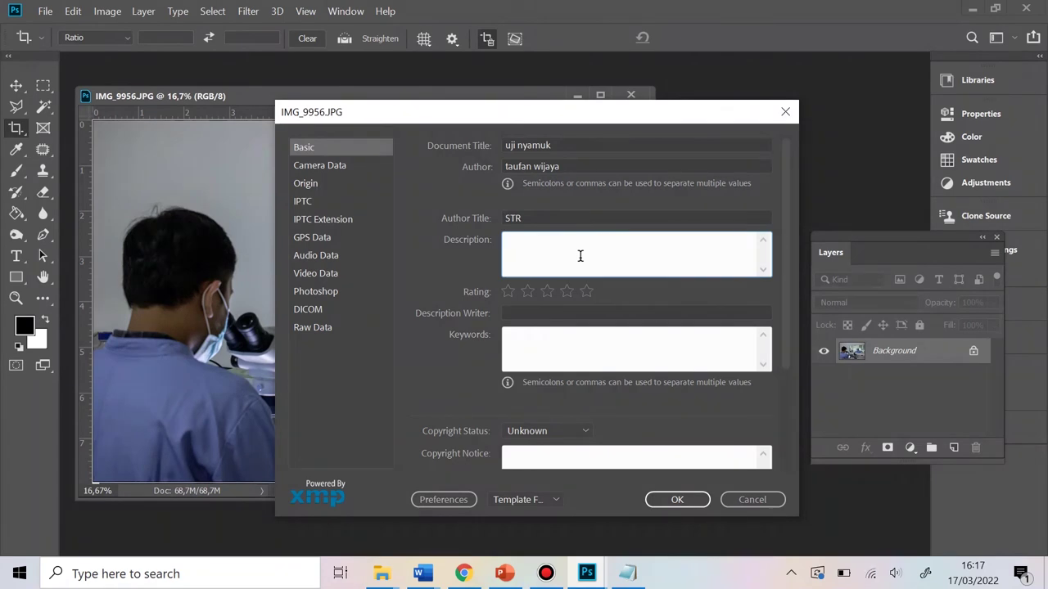
{"action": "type", "text": "Petugas lab"}
{"action": "left_click", "coordinate": [627, 293]}
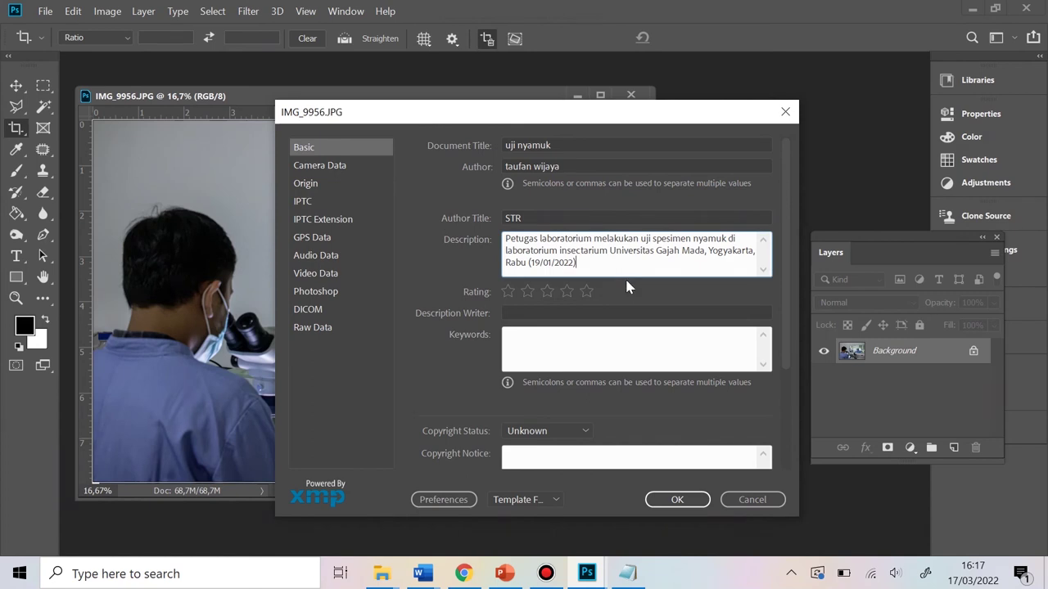
{"action": "left_click", "coordinate": [607, 345]}
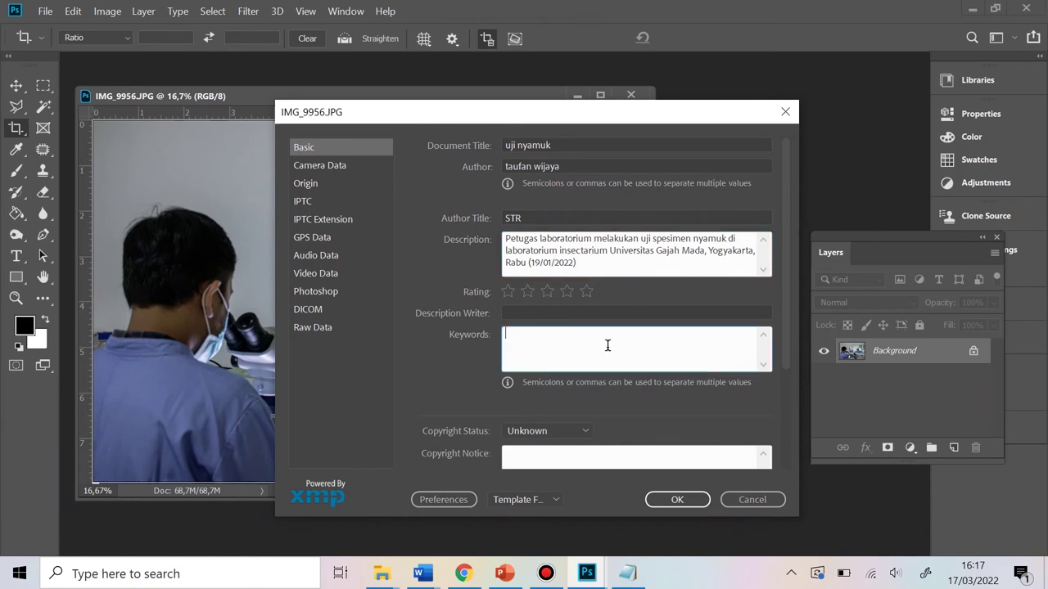
{"action": "type", "text": "nyamuk, demam berdara"}
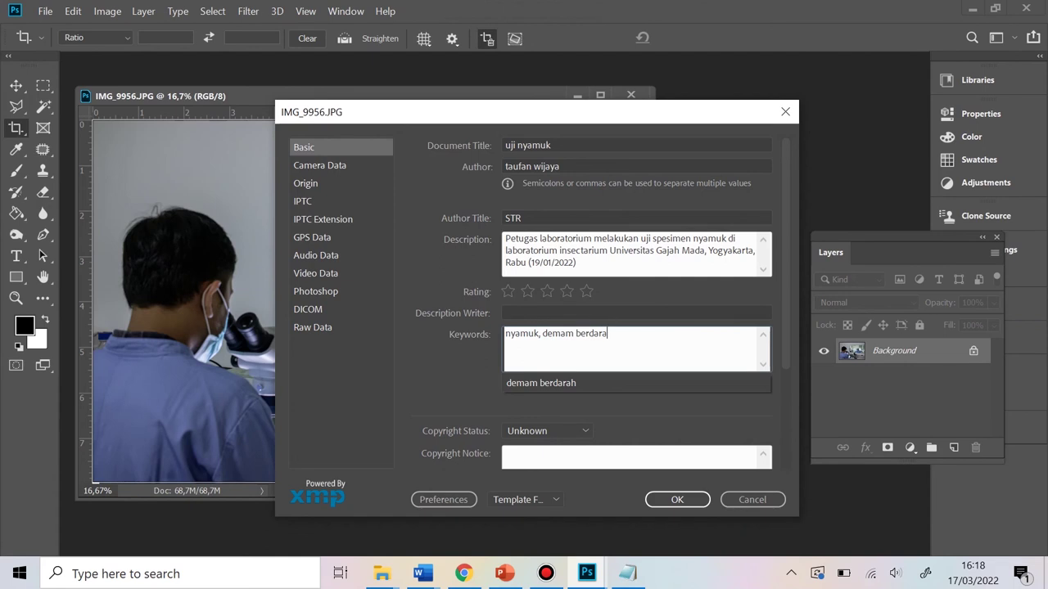
{"action": "left_click", "coordinate": [610, 383]}
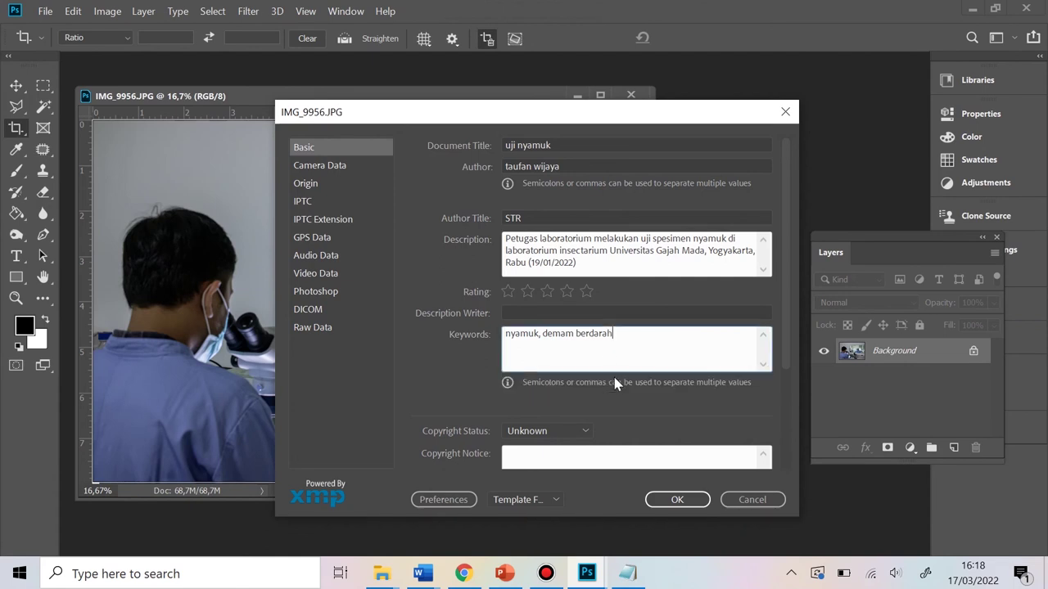
- Set Copyright Status to Copyrighted with the author's name as the copyright notice
{"action": "left_click", "coordinate": [555, 434]}
{"action": "left_click", "coordinate": [573, 464]}
{"action": "left_click", "coordinate": [562, 458]}
{"action": "type", "text": "t"}
{"action": "left_click", "coordinate": [575, 502]}
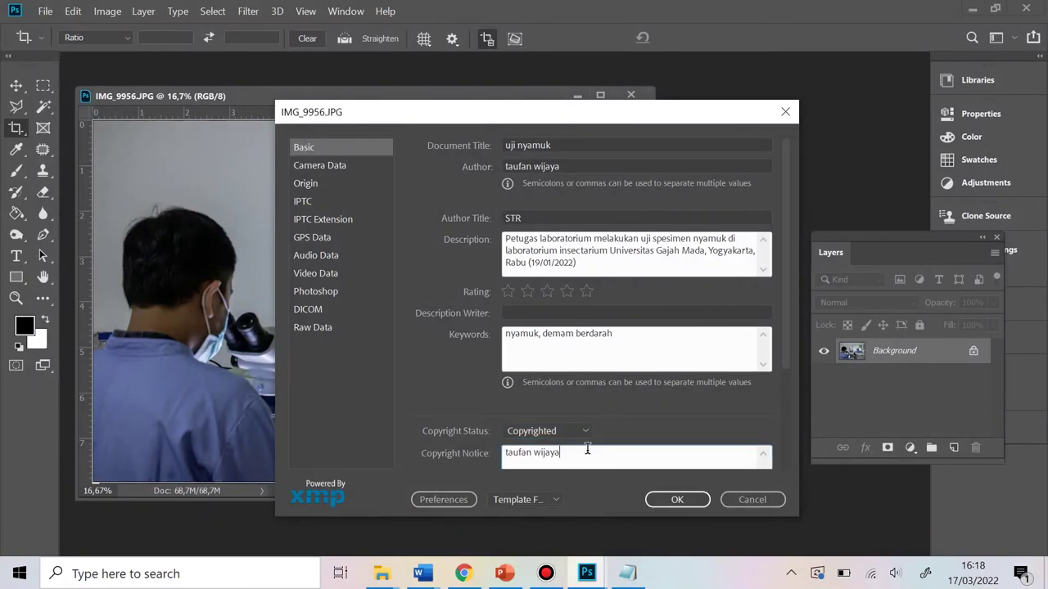
{"action": "left_click", "coordinate": [318, 184]}
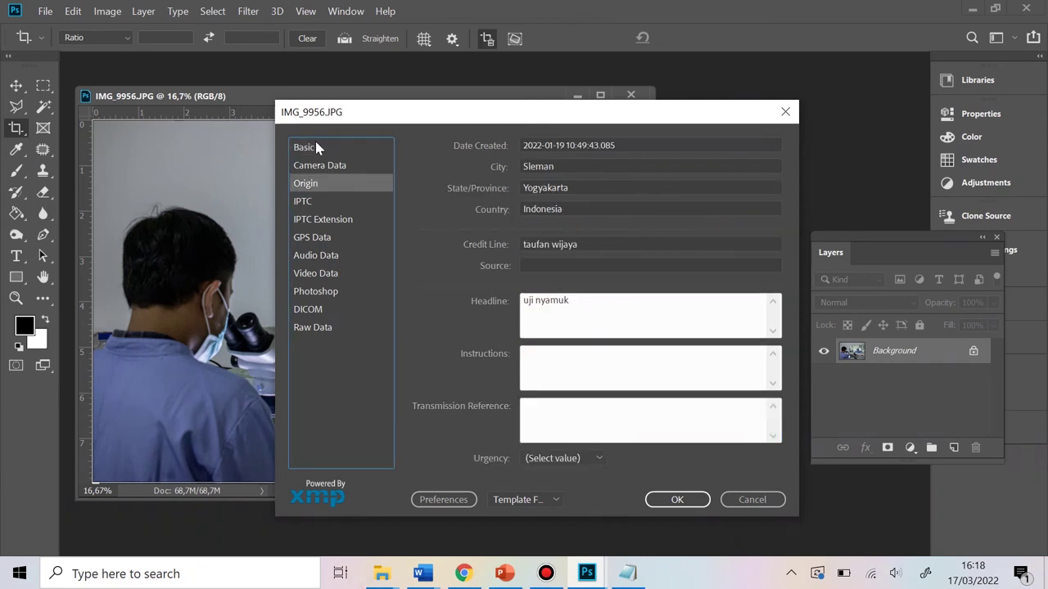
{"action": "left_click", "coordinate": [316, 147]}
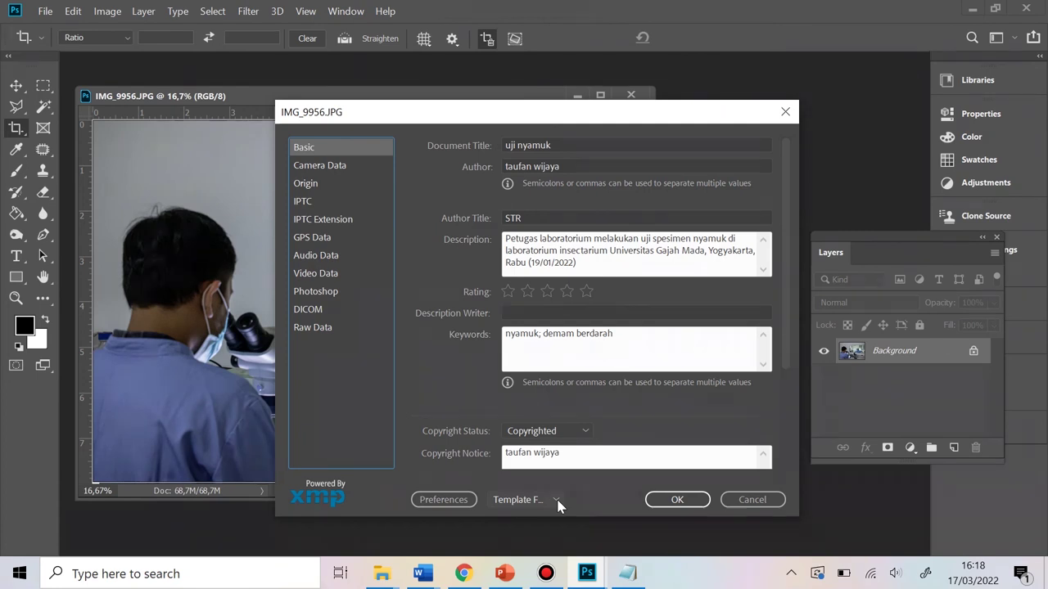
- Export the current metadata as a template named insectarium
{"action": "left_click", "coordinate": [556, 501]}
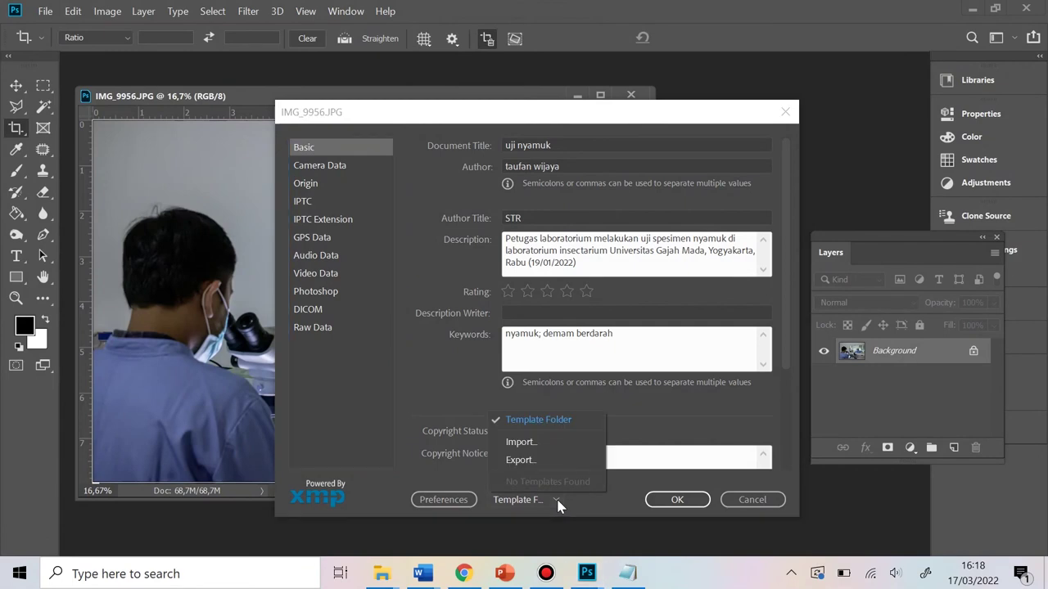
{"action": "left_click", "coordinate": [539, 458]}
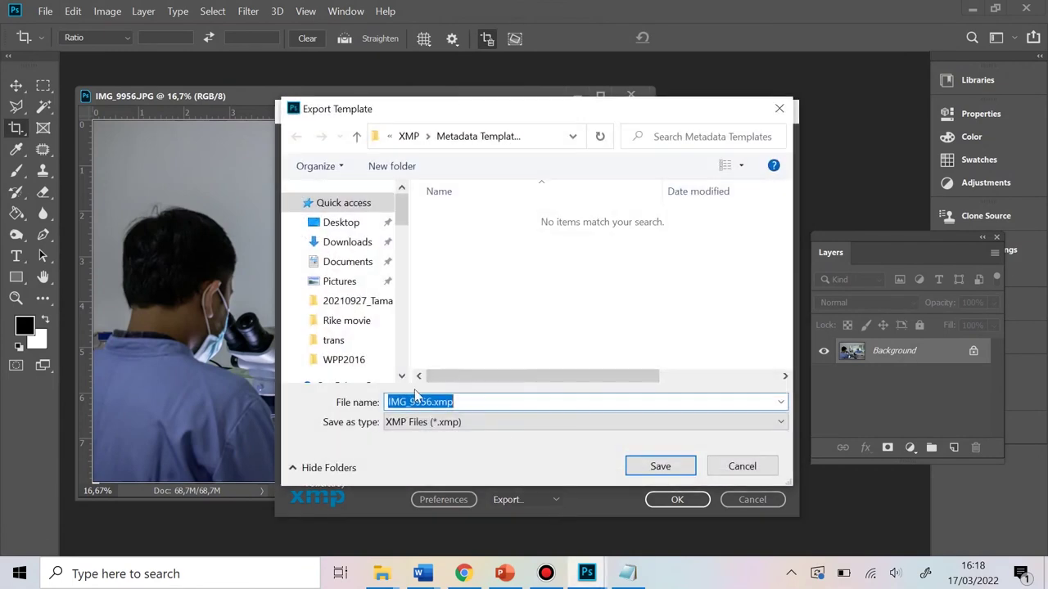
{"action": "type", "text": "t"}
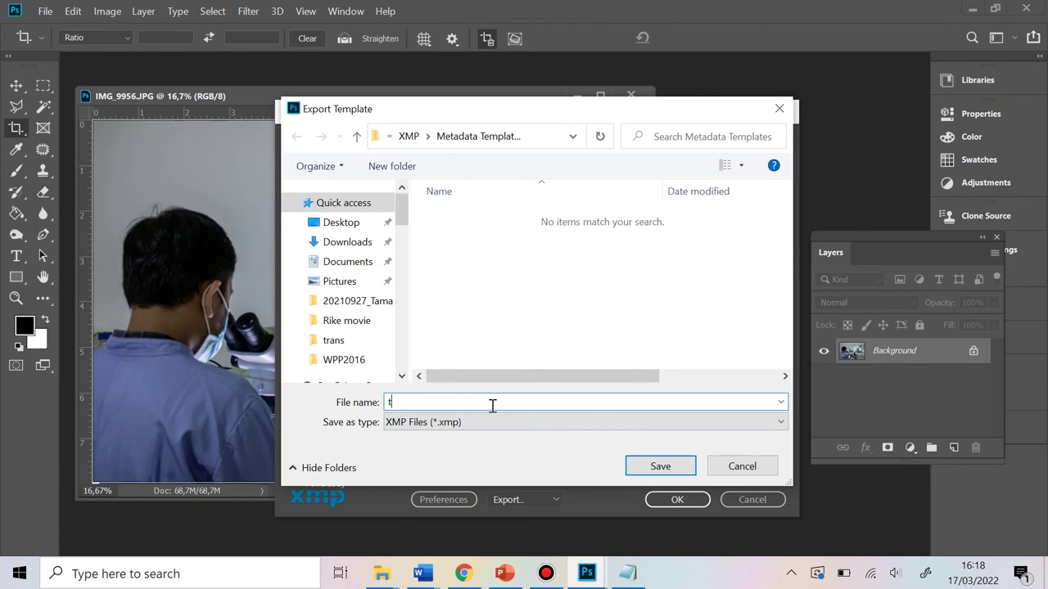
{"action": "type", "text": "insectarium"}
{"action": "left_click", "coordinate": [667, 468]}
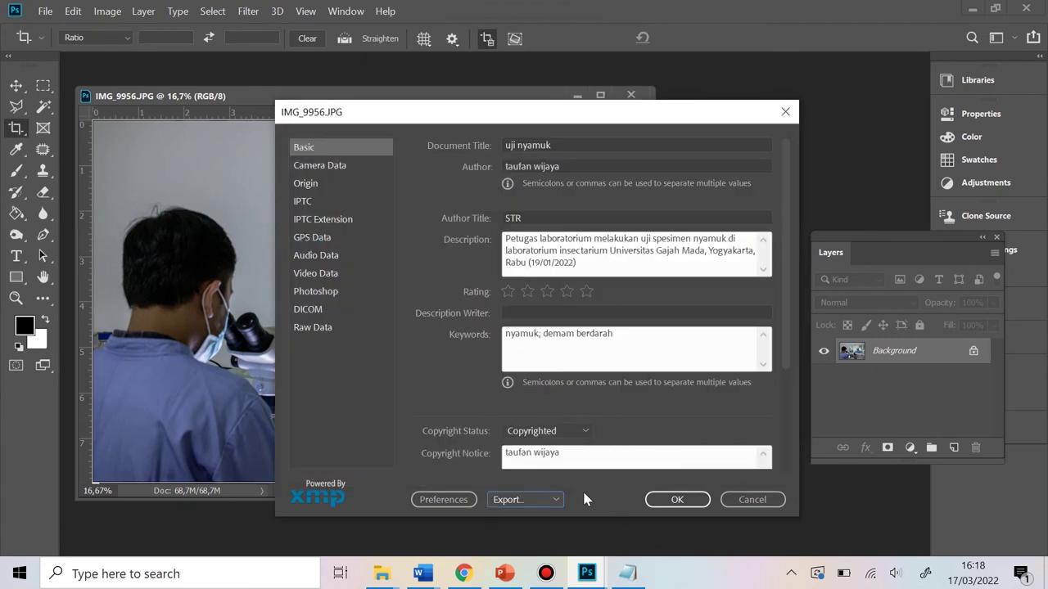
- Apply the insectarium template to the photo, appending matching properties
{"action": "left_click", "coordinate": [555, 501]}
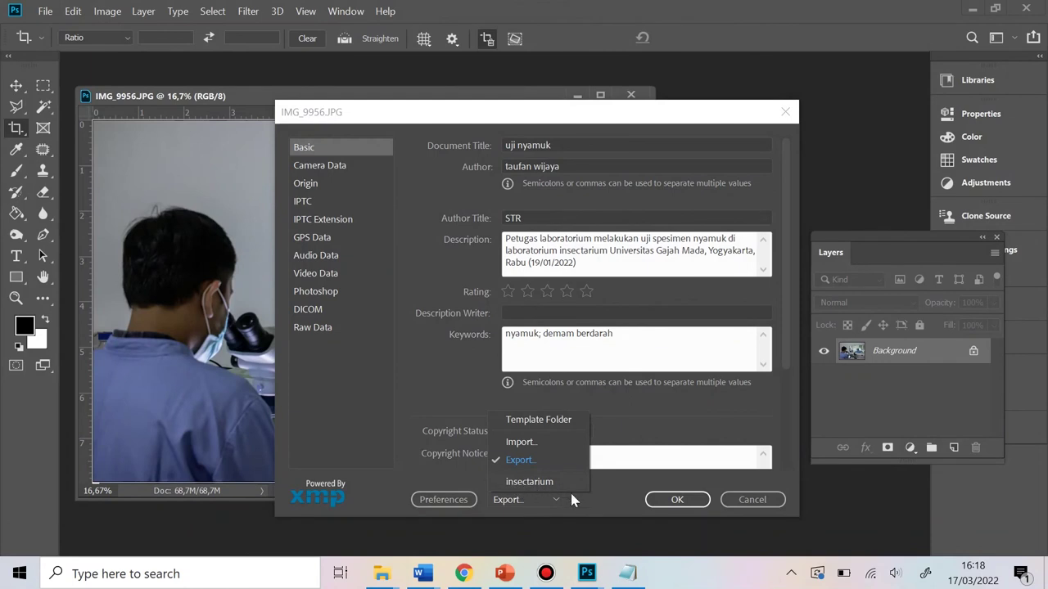
{"action": "left_click", "coordinate": [603, 508]}
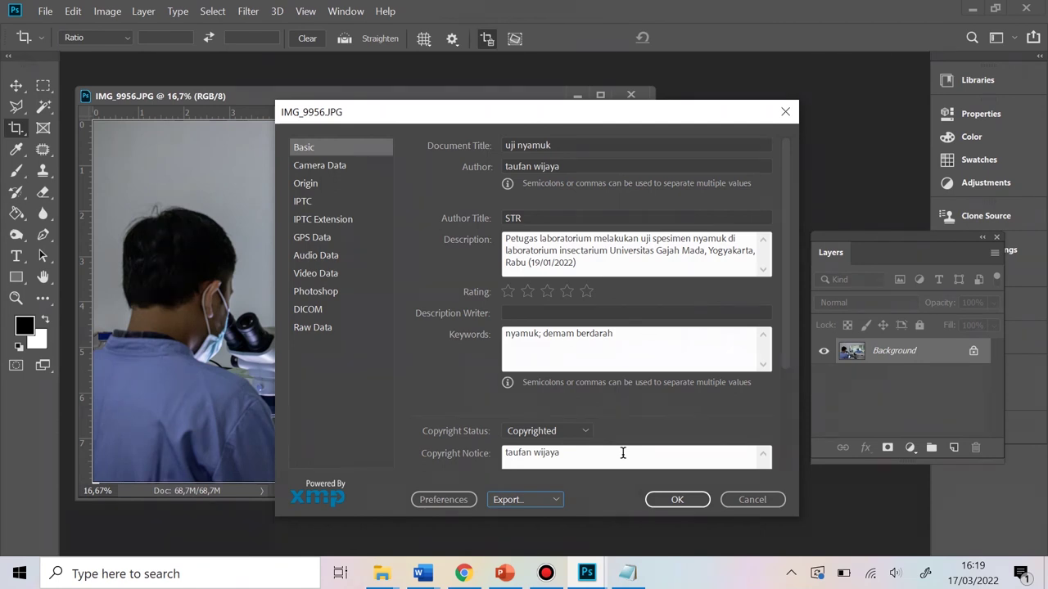
{"action": "left_click", "coordinate": [550, 501]}
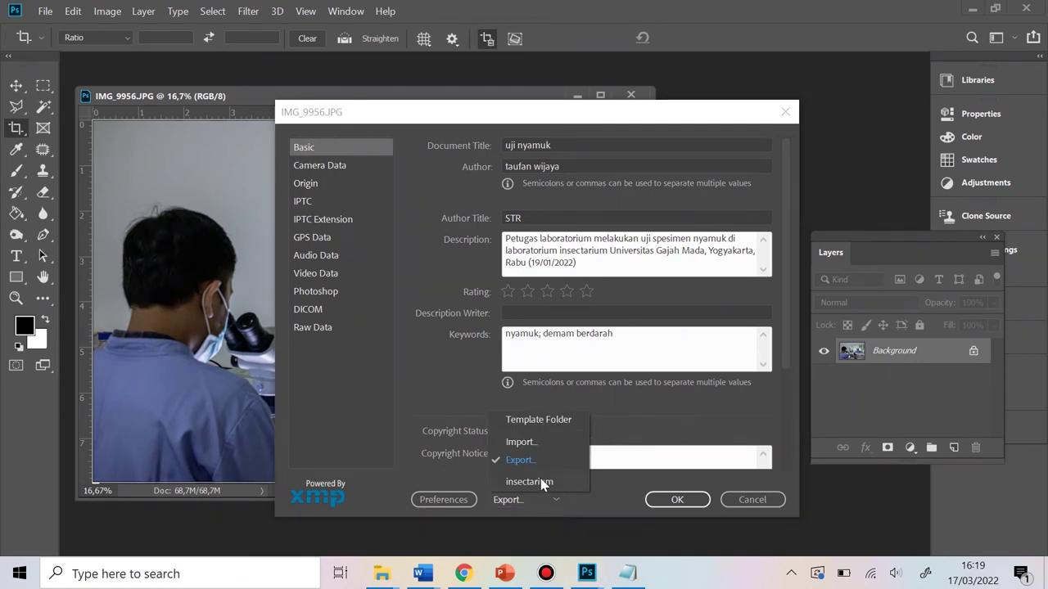
{"action": "left_click", "coordinate": [547, 482]}
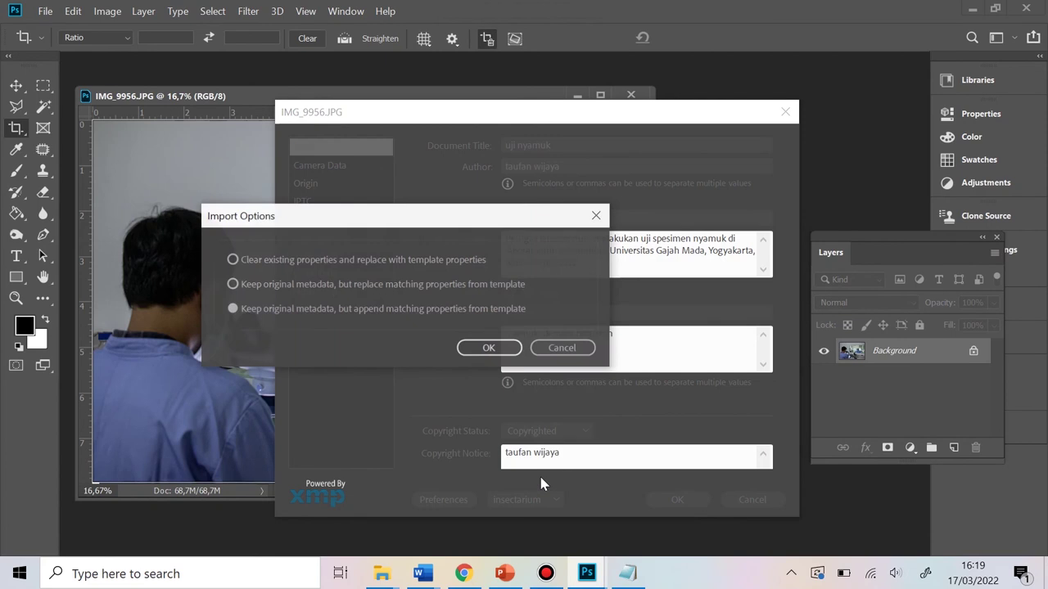
{"action": "left_click", "coordinate": [500, 348]}
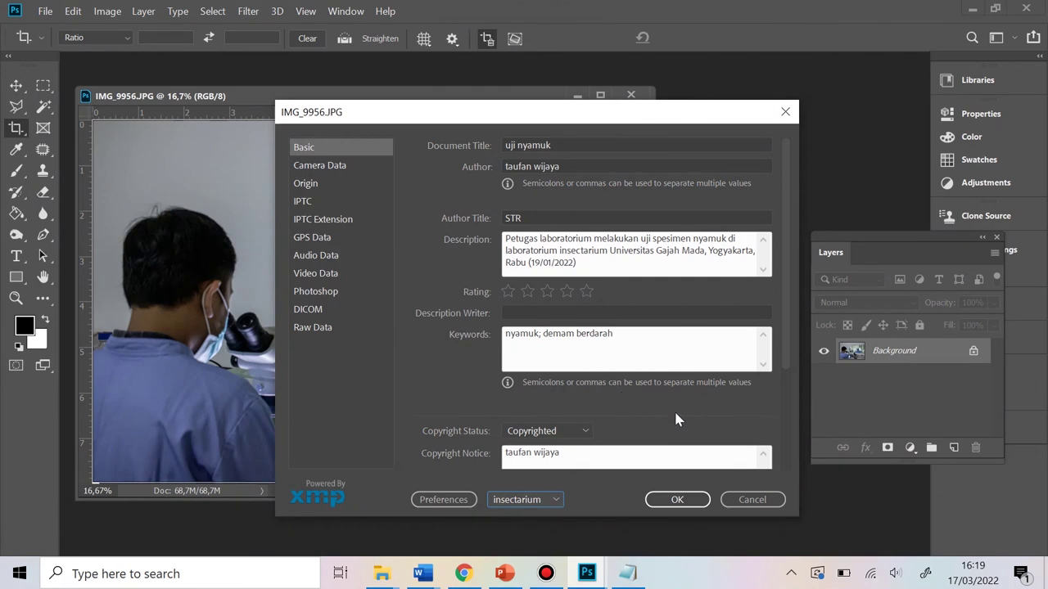
- Save the photo as a quality-12 JPEG named with 20220119, the photographer's name and 'uji nyamuk'
{"action": "left_click", "coordinate": [681, 501]}
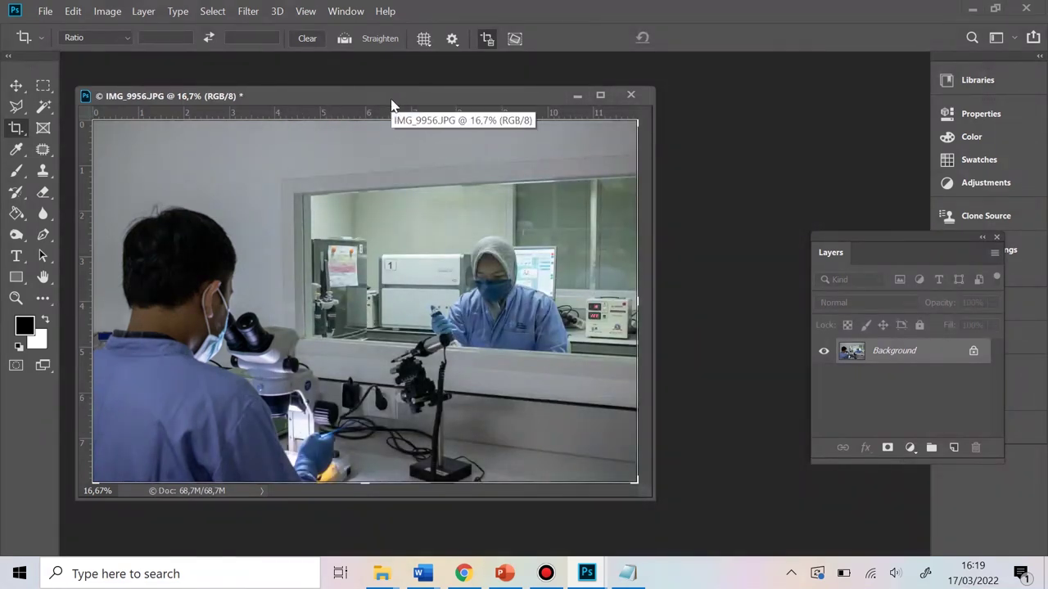
{"action": "left_click_drag", "start_coordinate": [390, 98], "coordinate": [439, 99]}
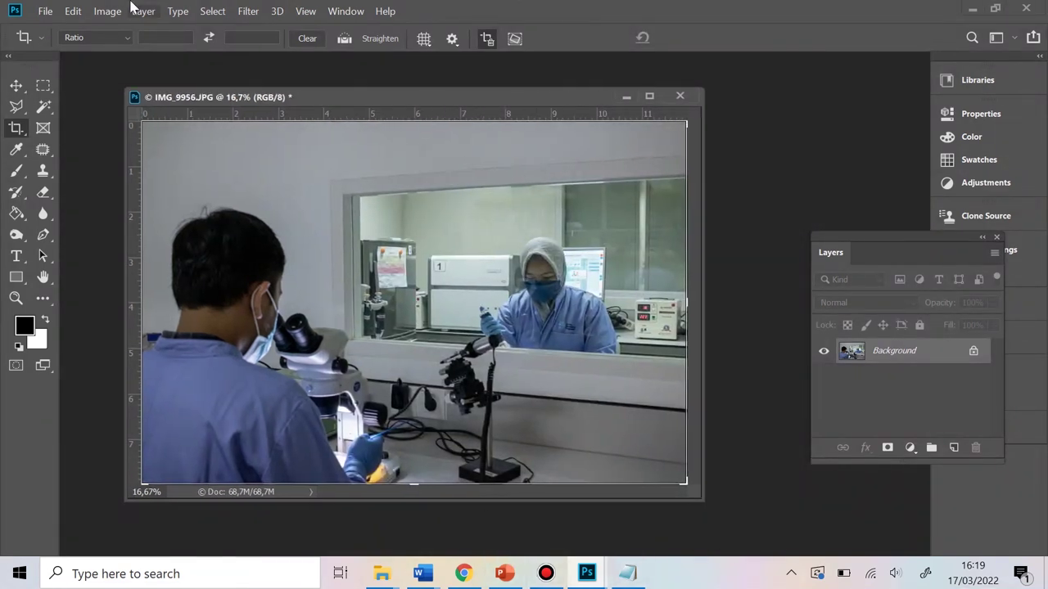
{"action": "left_click", "coordinate": [39, 11]}
{"action": "left_click", "coordinate": [129, 171]}
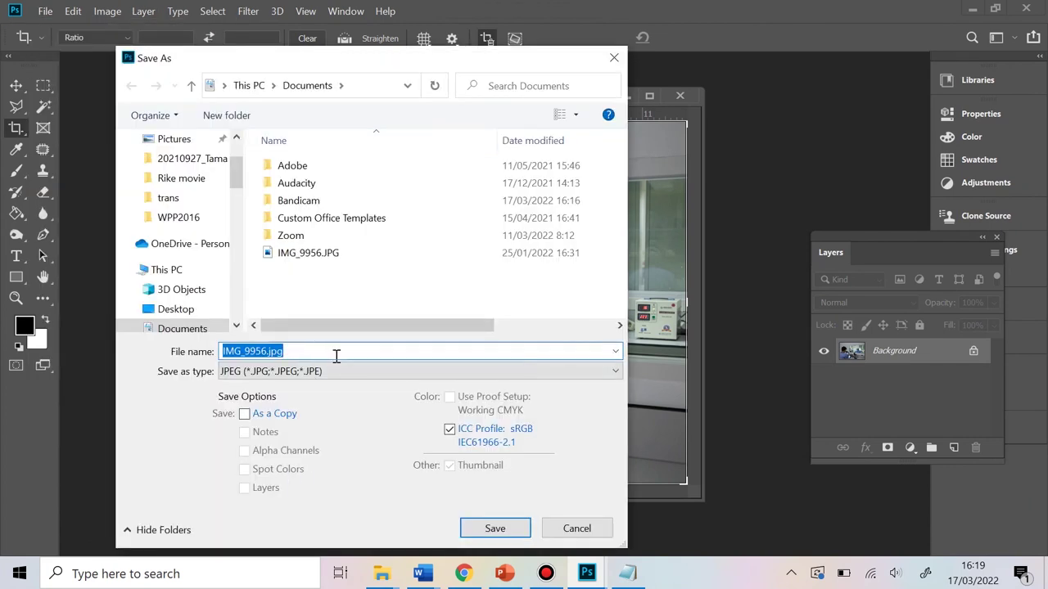
{"action": "type", "text": "20220119taufan"}
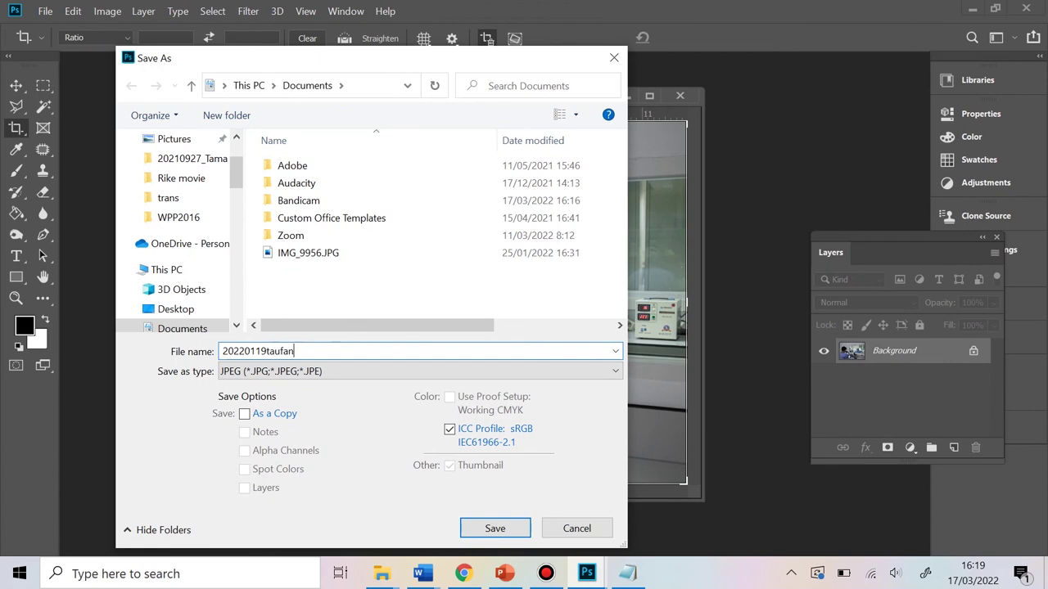
{"action": "type", "text": "_uji nyamuk"}
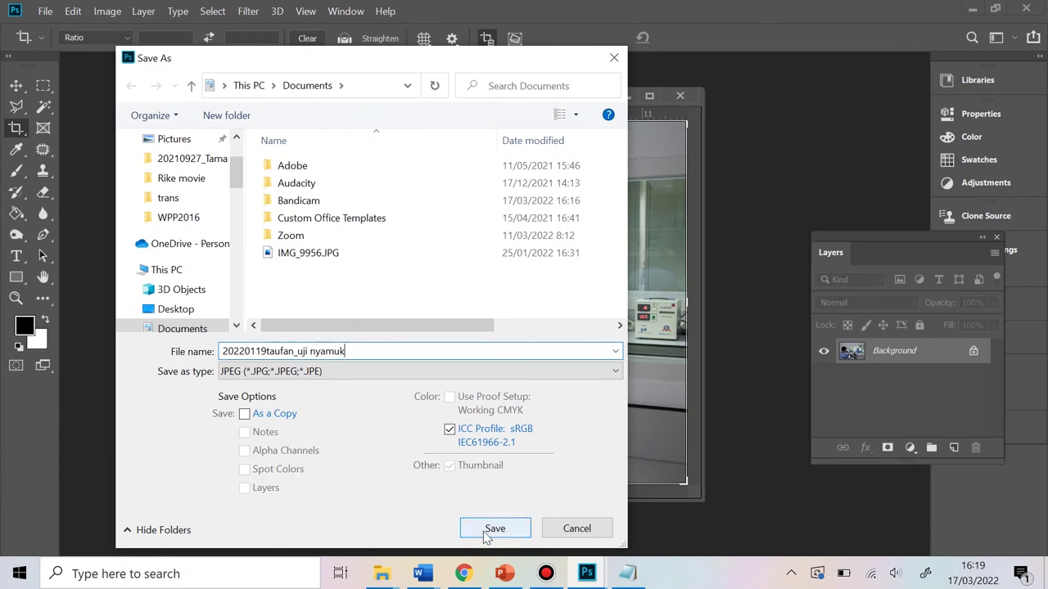
{"action": "left_click", "coordinate": [493, 528]}
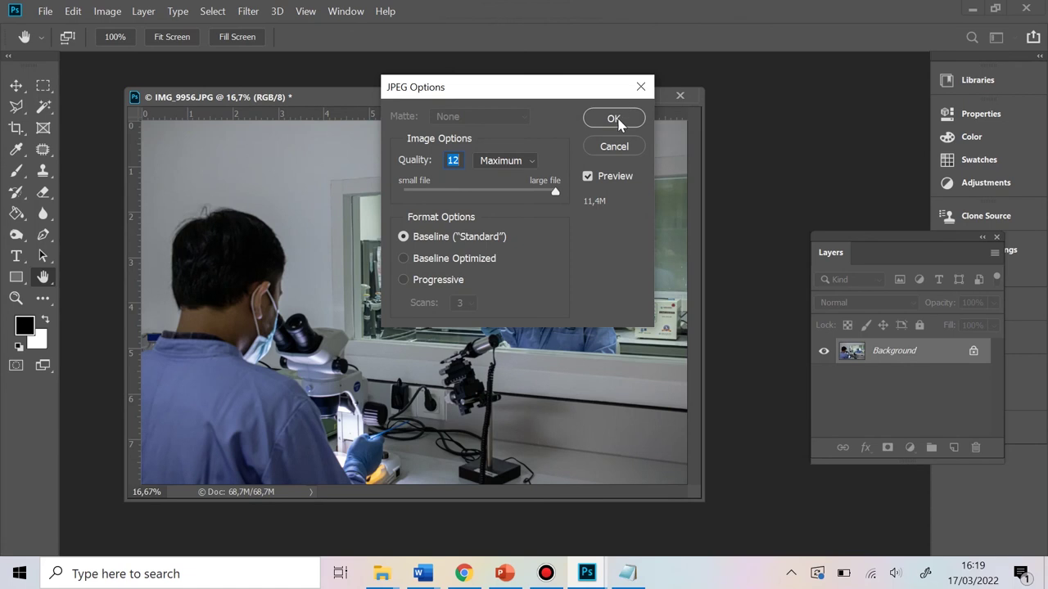
{"action": "left_click", "coordinate": [613, 120]}
{"action": "key", "text": "c"}
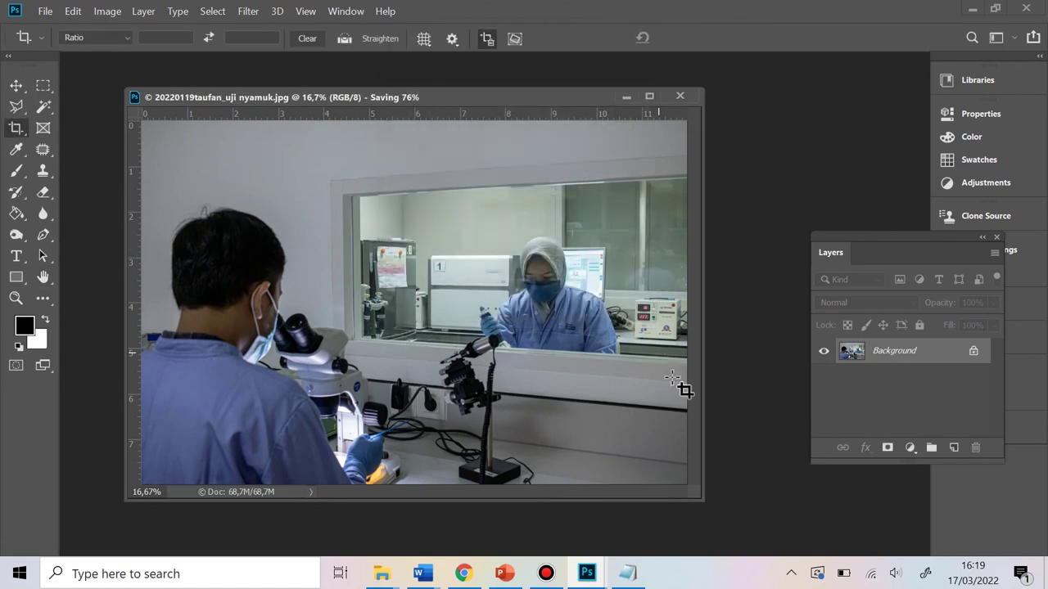